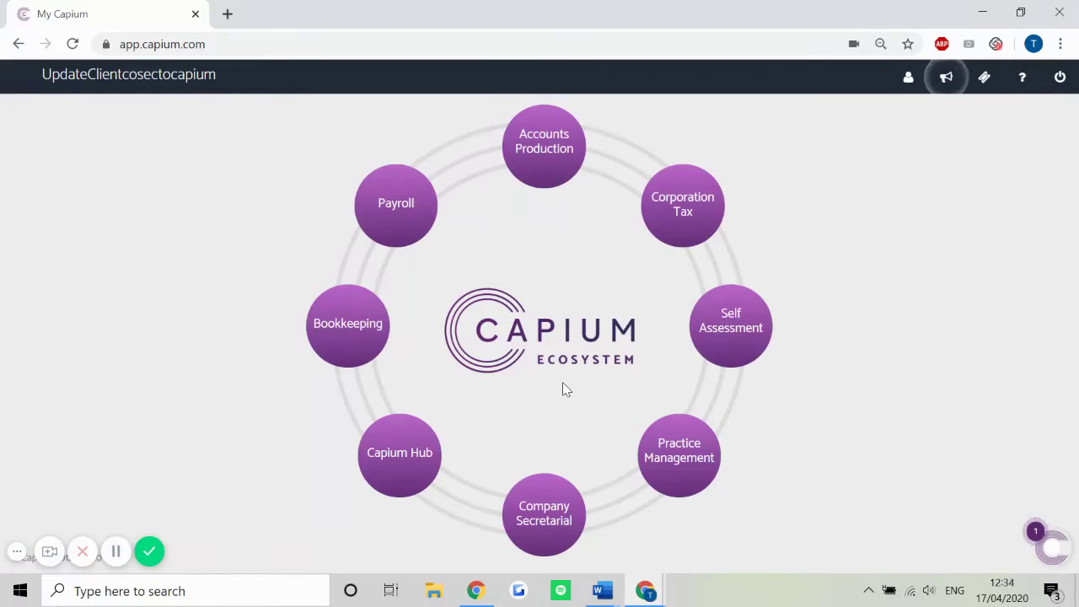
- Open Accounts Production and expand General Settings to list the entity types, e.g. Limited Company and LLP
{"action": "left_click", "coordinate": [556, 152]}
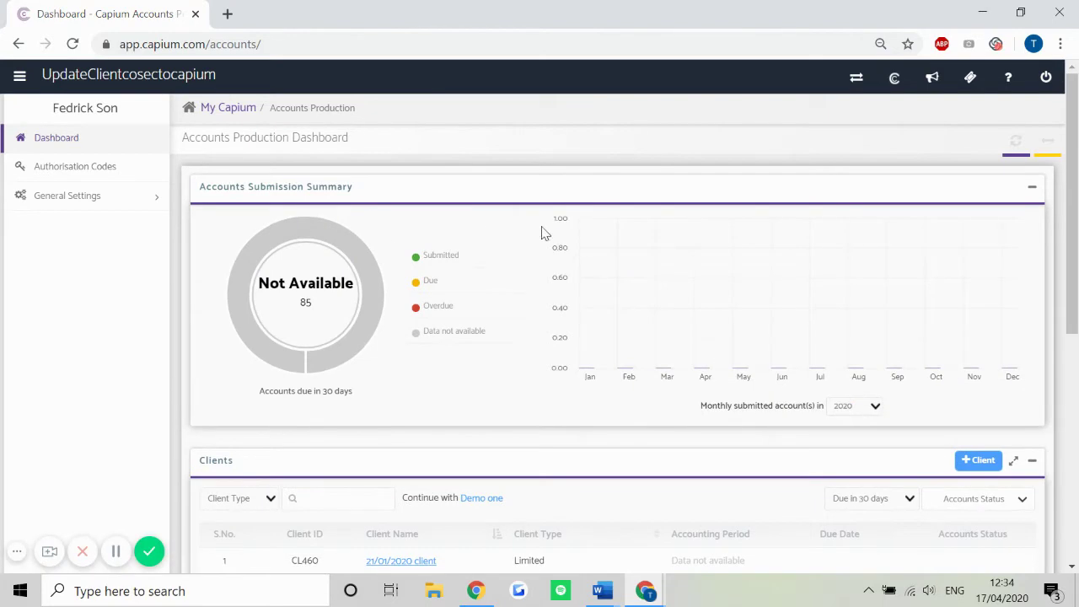
{"action": "scroll", "coordinate": [637, 245], "scroll_direction": "down", "scroll_amount": 3}
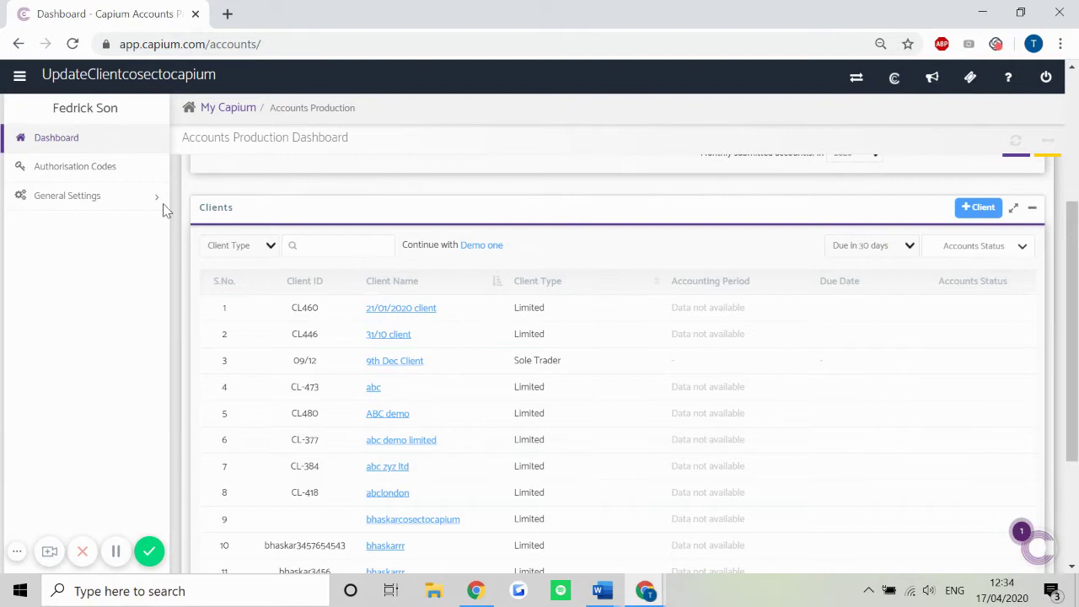
{"action": "left_click", "coordinate": [118, 200]}
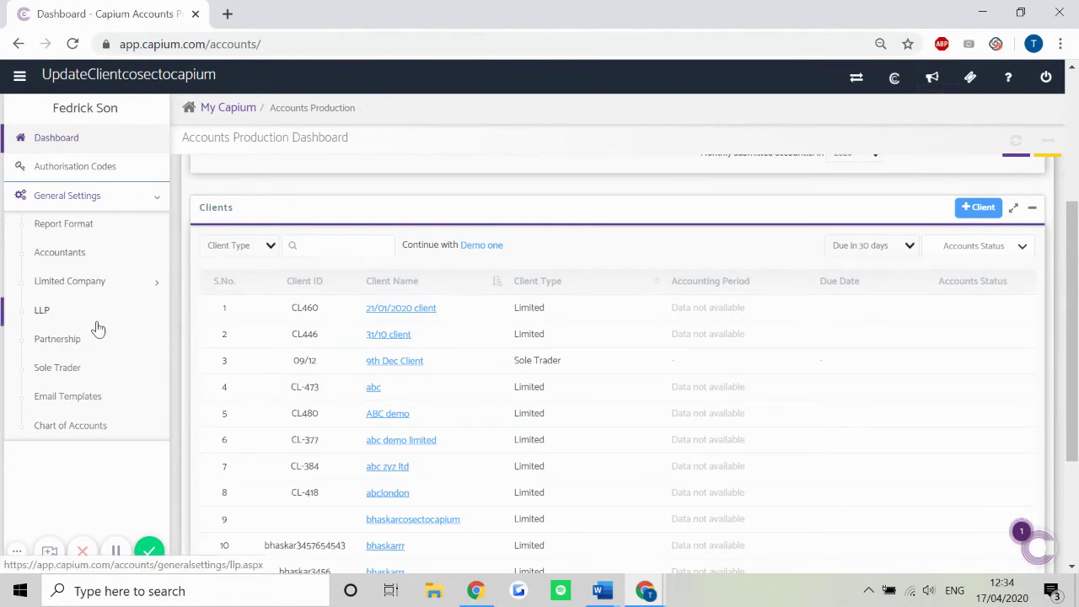
{"action": "left_click", "coordinate": [80, 427]}
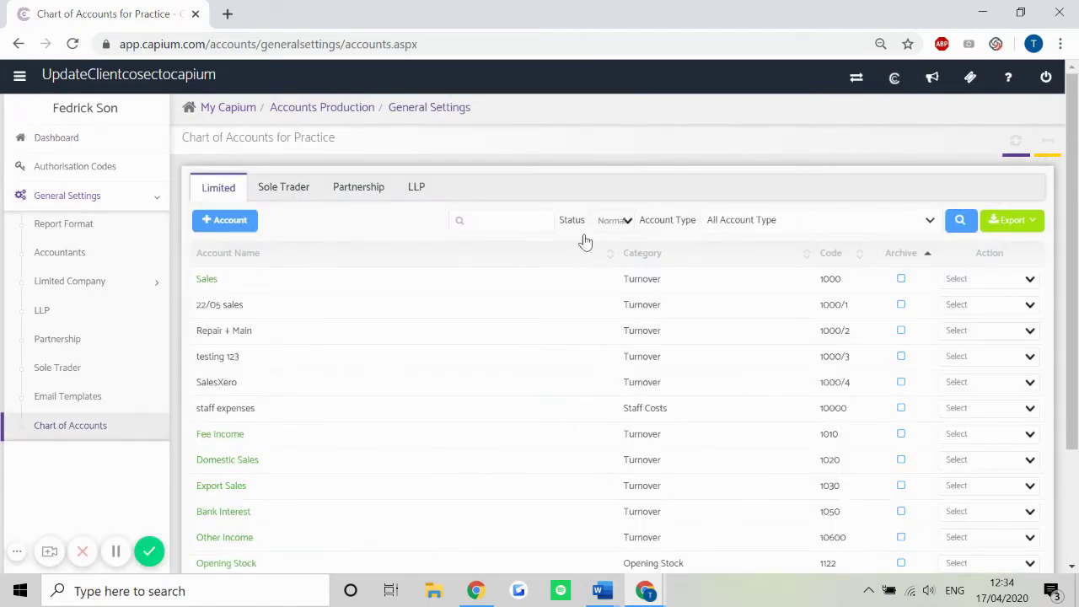
{"action": "left_click", "coordinate": [324, 108]}
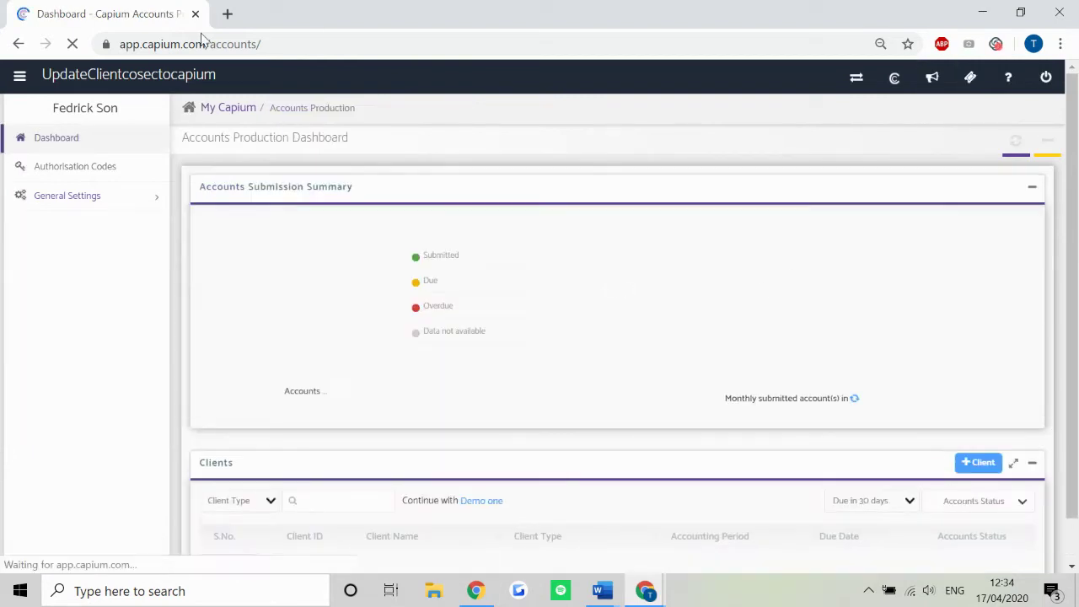
- Open the Demo one client and show its Trial Balance task list
{"action": "left_click", "coordinate": [481, 500]}
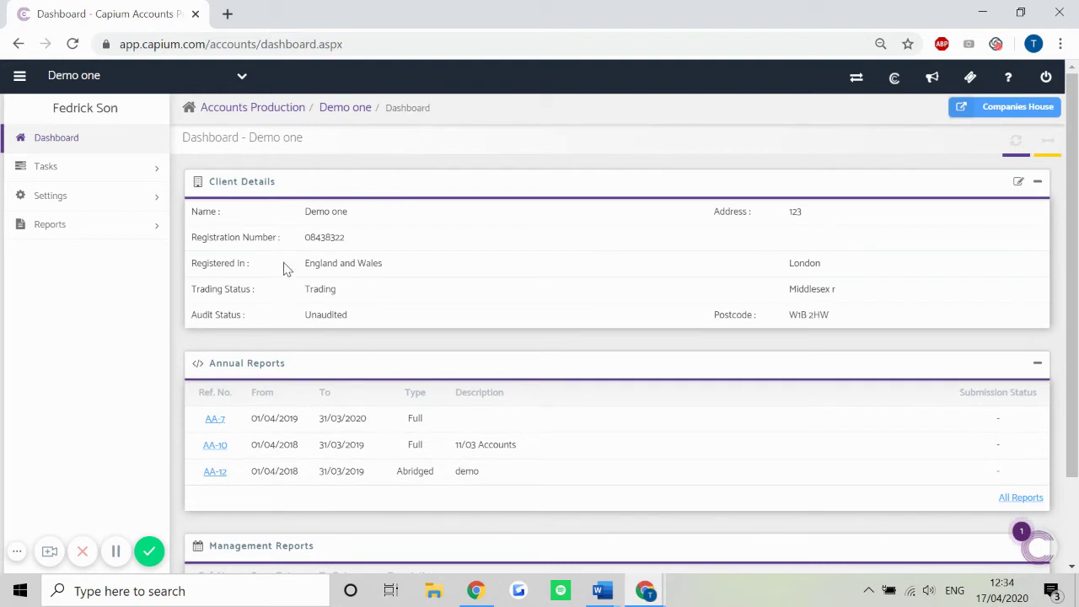
{"action": "left_click", "coordinate": [112, 175]}
{"action": "left_click", "coordinate": [83, 203]}
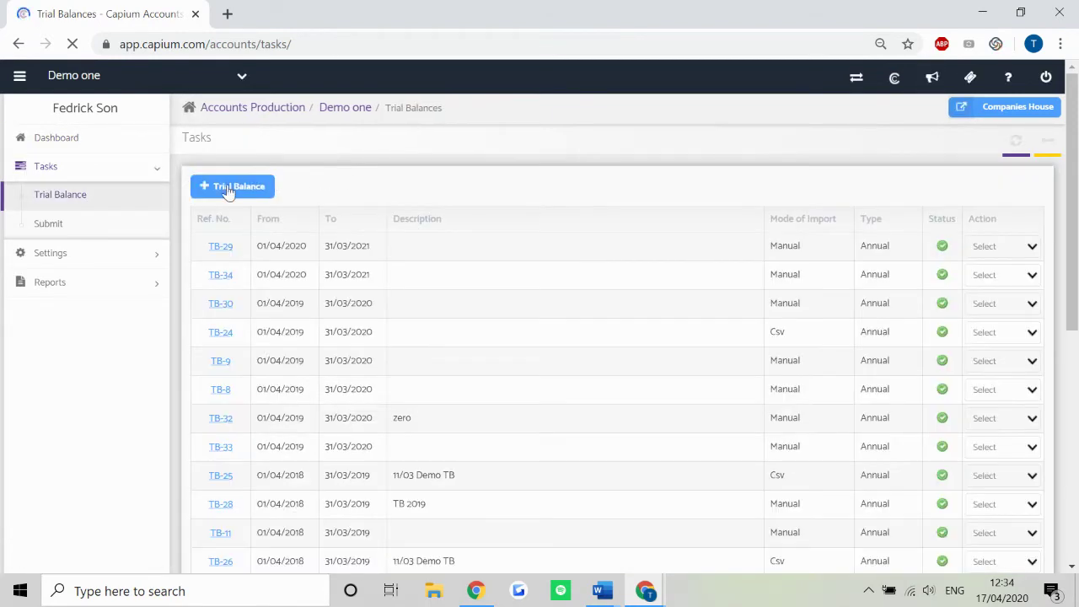
{"action": "left_click", "coordinate": [237, 187]}
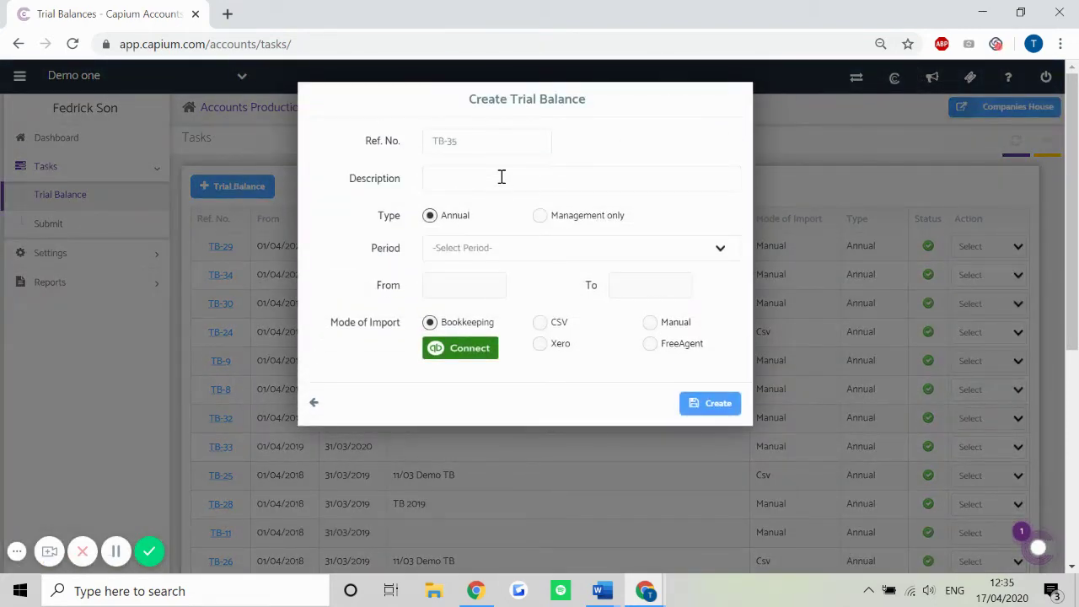
{"action": "left_click", "coordinate": [494, 250]}
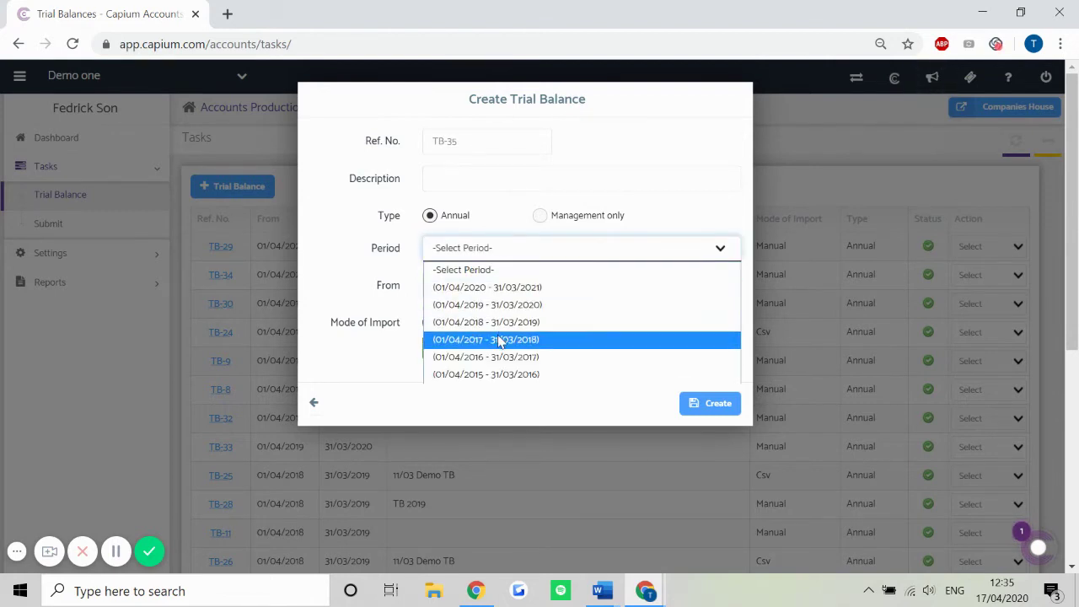
{"action": "left_click", "coordinate": [498, 357]}
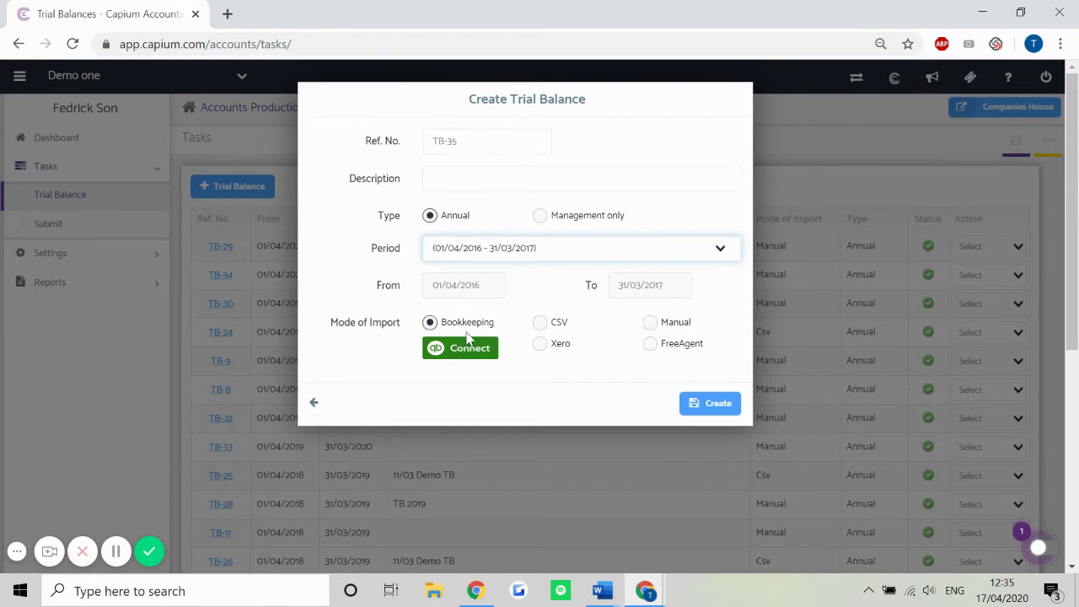
{"action": "left_click", "coordinate": [535, 330]}
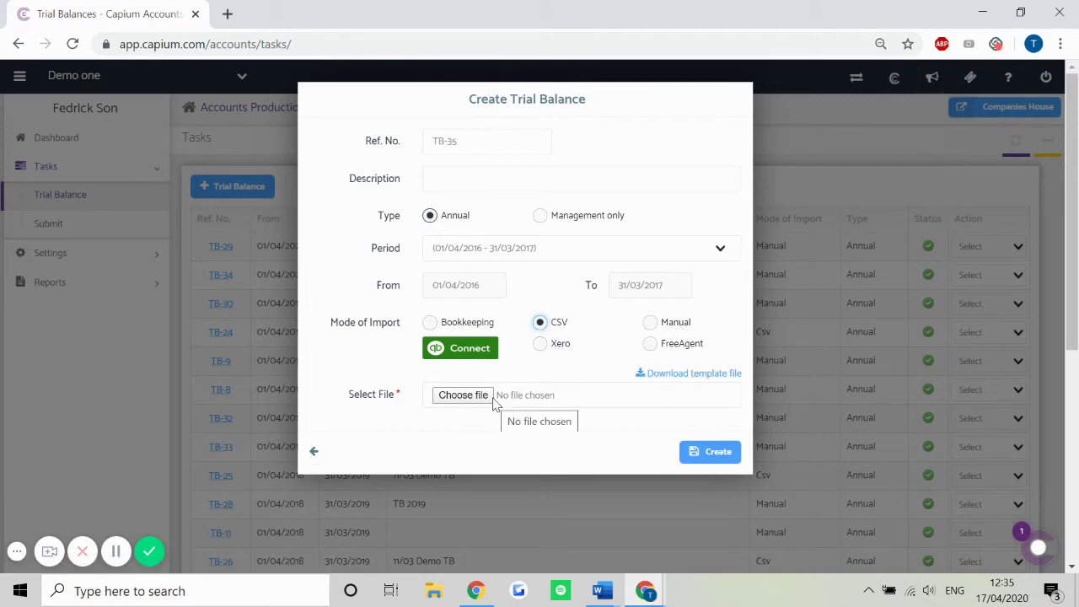
{"action": "left_click", "coordinate": [662, 329]}
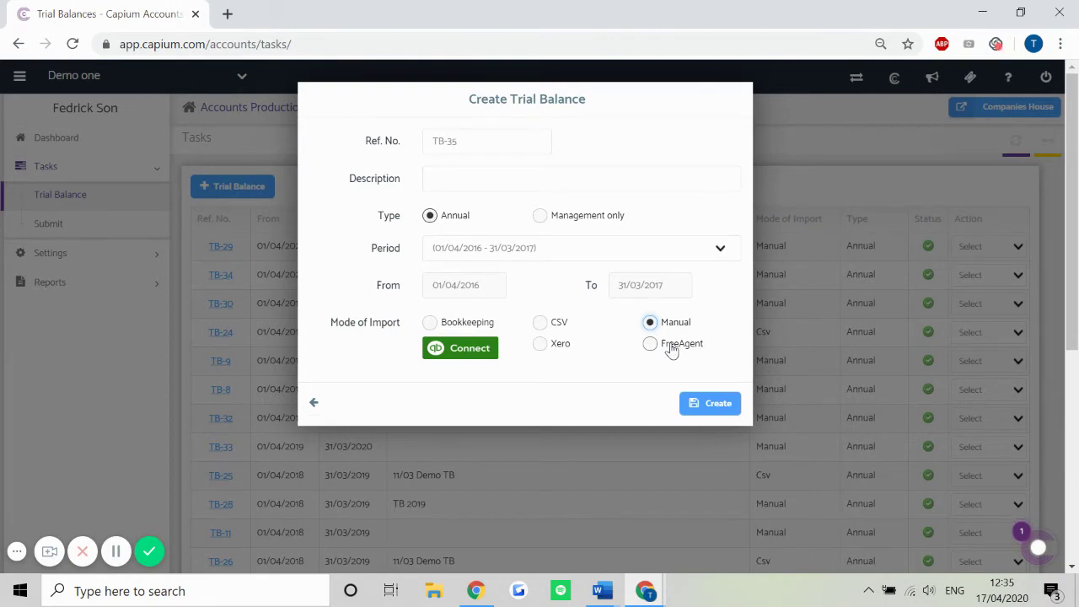
{"action": "left_click", "coordinate": [509, 446]}
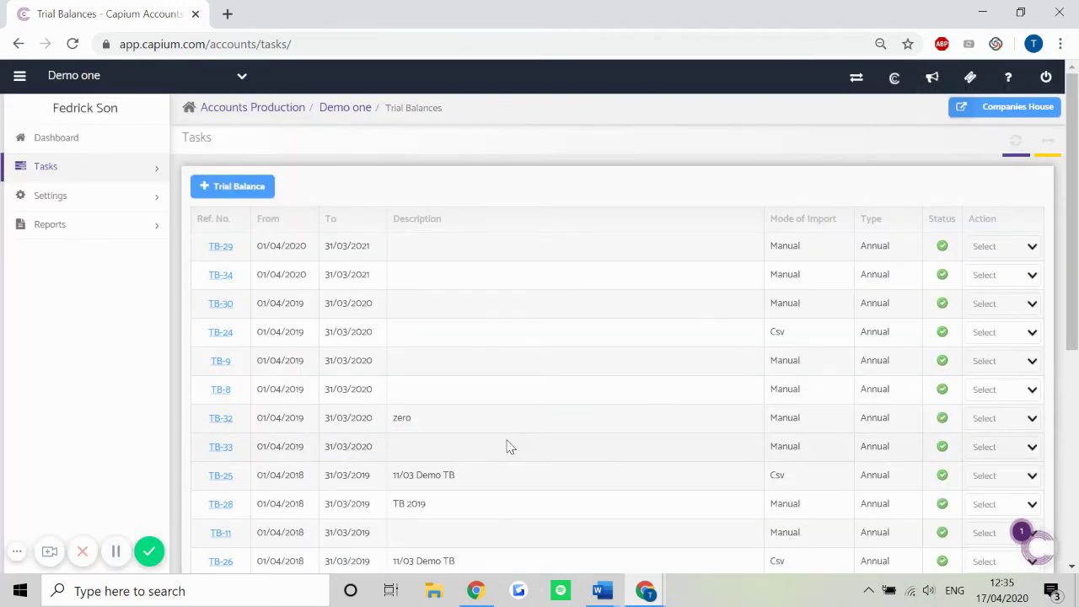
- Go to Demo one's Annual Accounts reports and add a new report, reference AA-14
{"action": "left_click", "coordinate": [95, 226]}
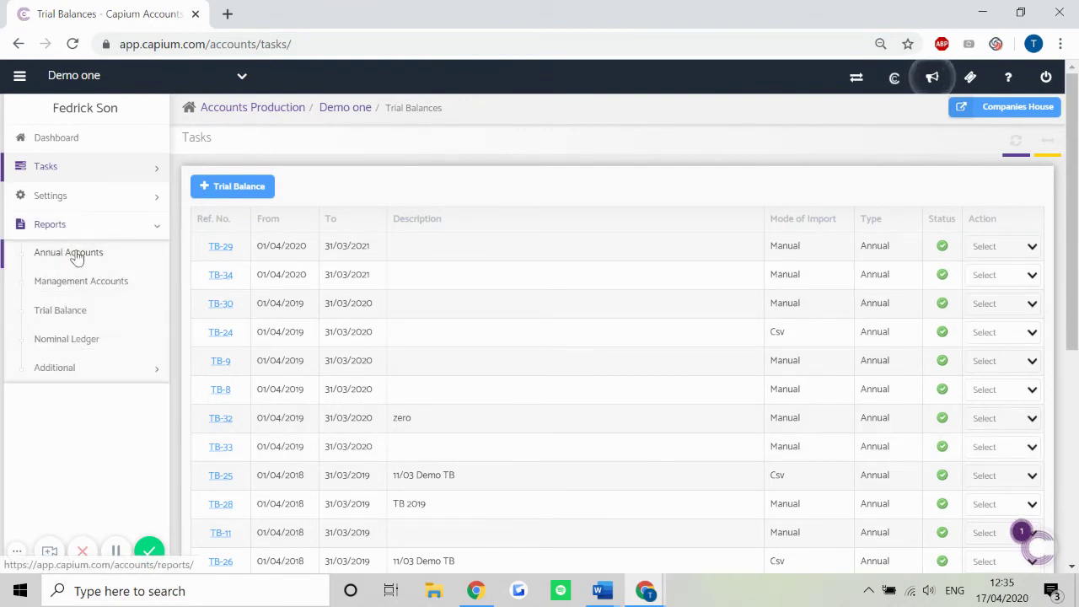
{"action": "left_click", "coordinate": [77, 255]}
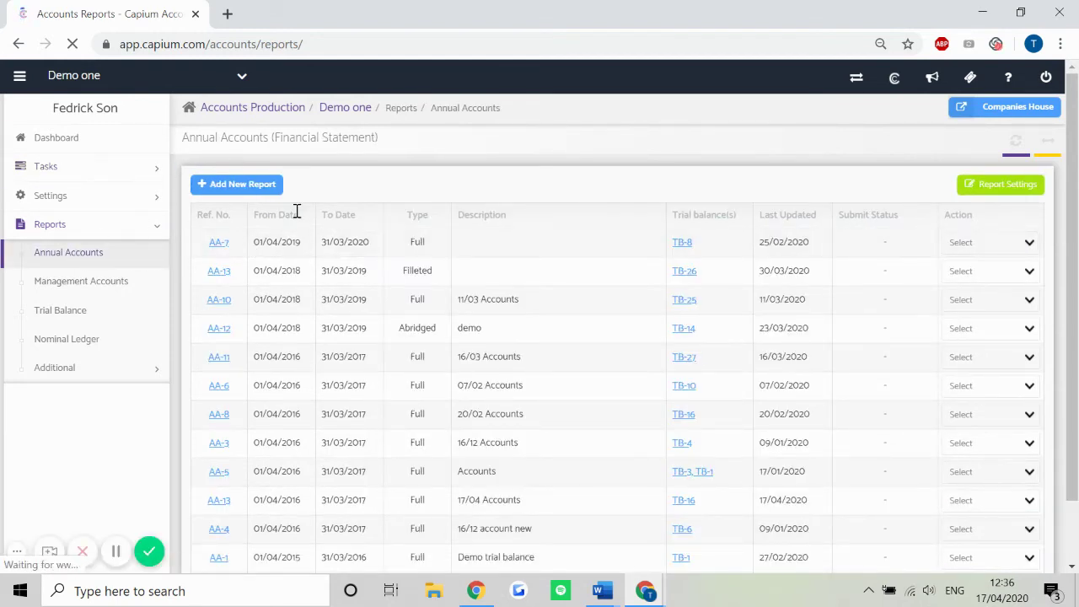
{"action": "left_click", "coordinate": [231, 183]}
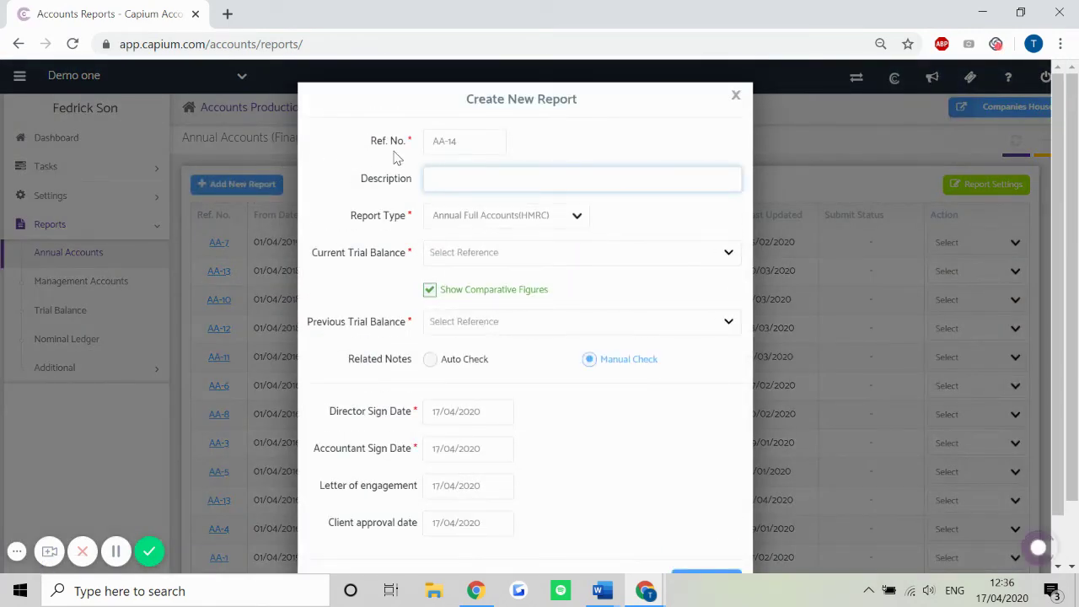
- Generate Annual Full Accounts (HMRC) from 11/03 Demo TB, without comparatives, described 'Test'
{"action": "left_click", "coordinate": [476, 215]}
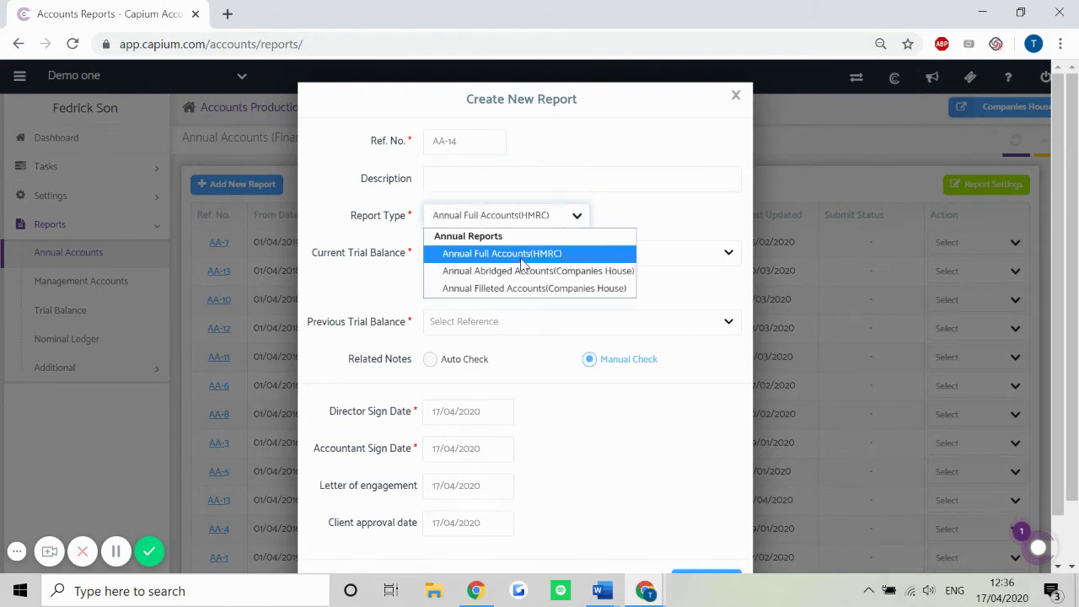
{"action": "left_click", "coordinate": [388, 284]}
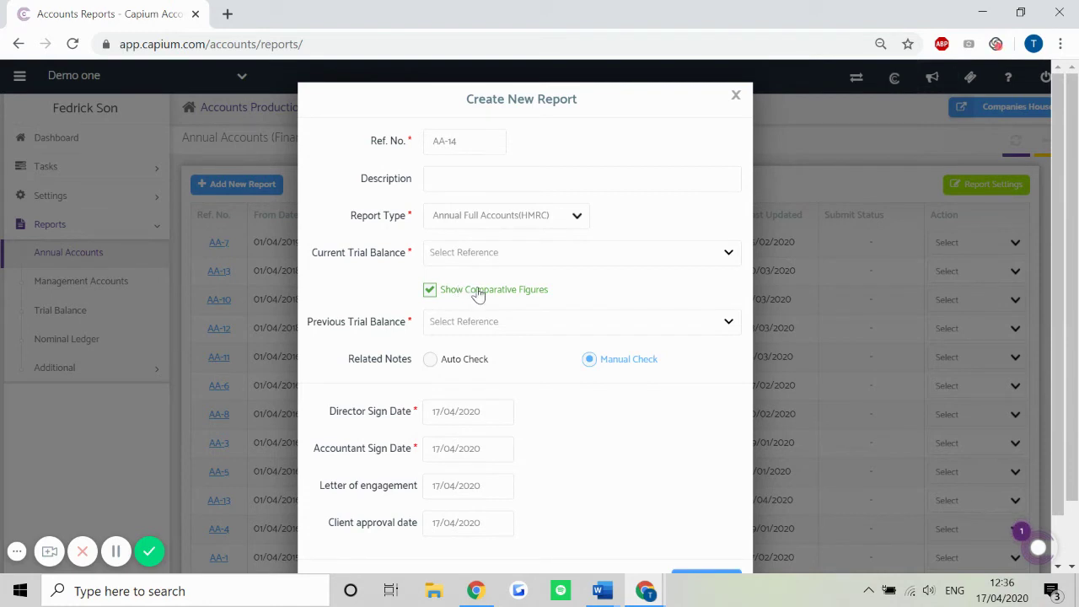
{"action": "left_click", "coordinate": [478, 291]}
{"action": "left_click", "coordinate": [518, 256]}
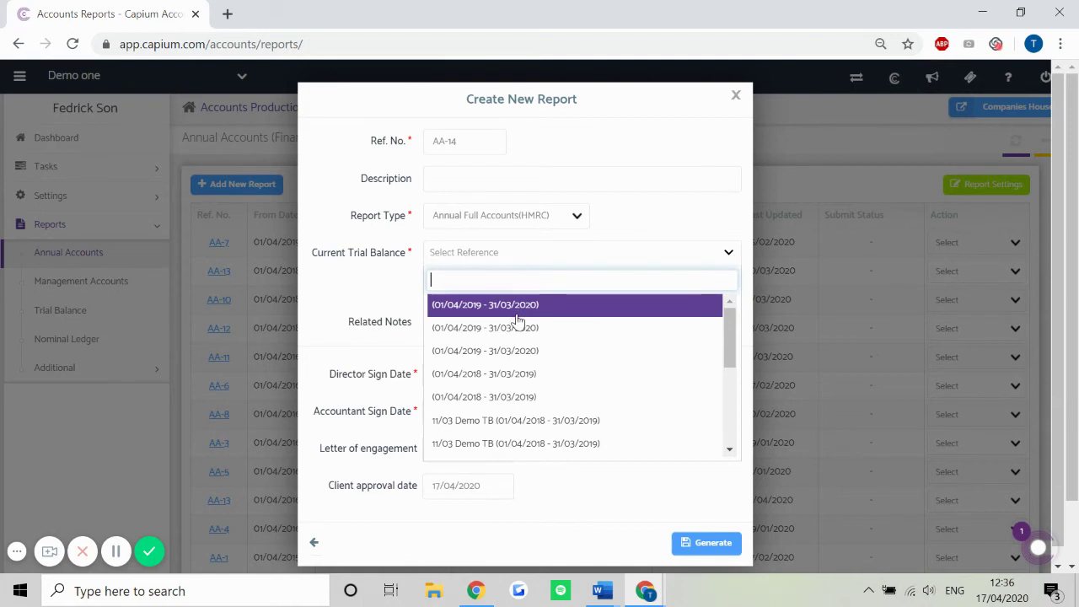
{"action": "left_click", "coordinate": [511, 419]}
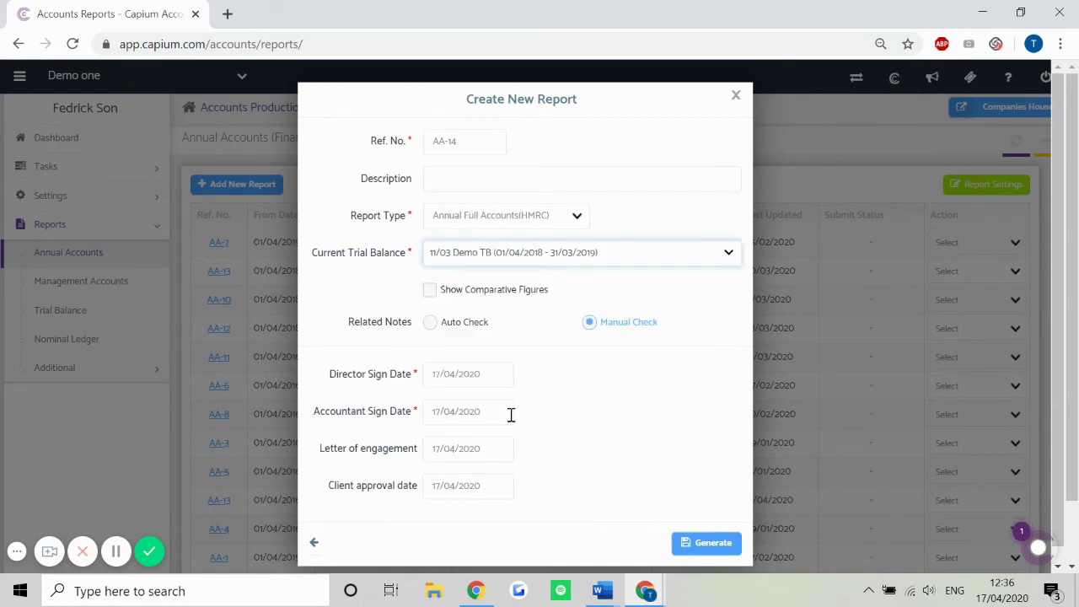
{"action": "left_click", "coordinate": [521, 178]}
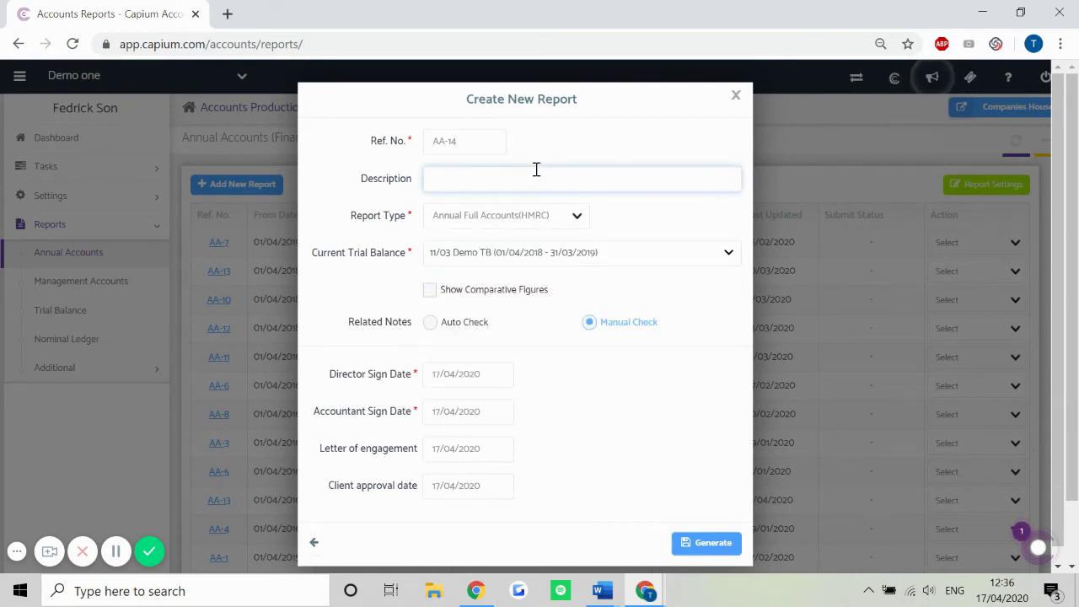
{"action": "type", "text": "Test"}
{"action": "left_click", "coordinate": [706, 546]}
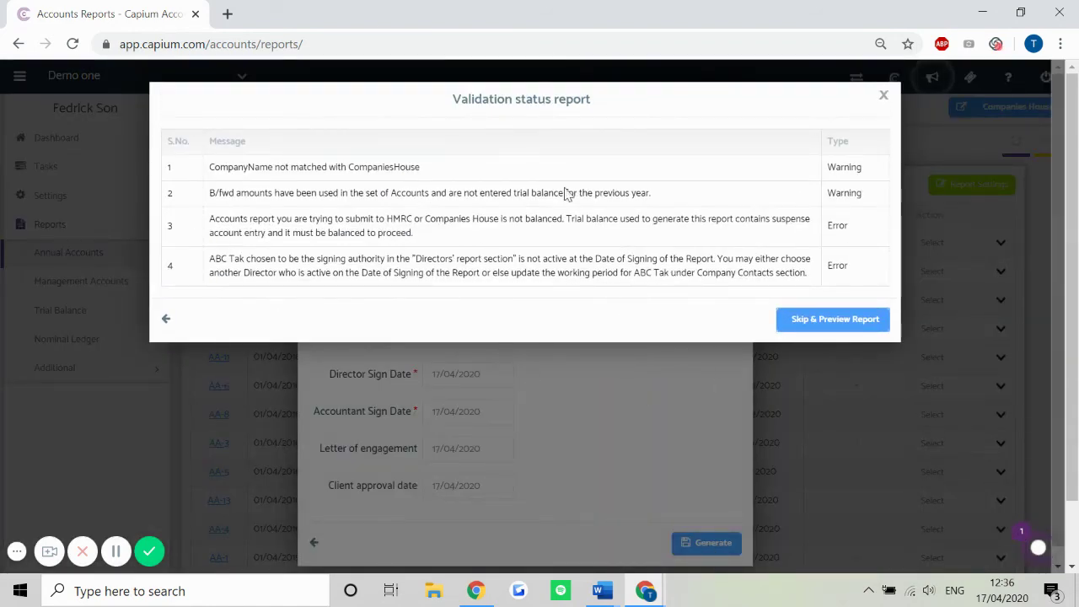
- Skip validation and scroll the 'Test' report preview down to the profit and loss detail
{"action": "left_click", "coordinate": [808, 321]}
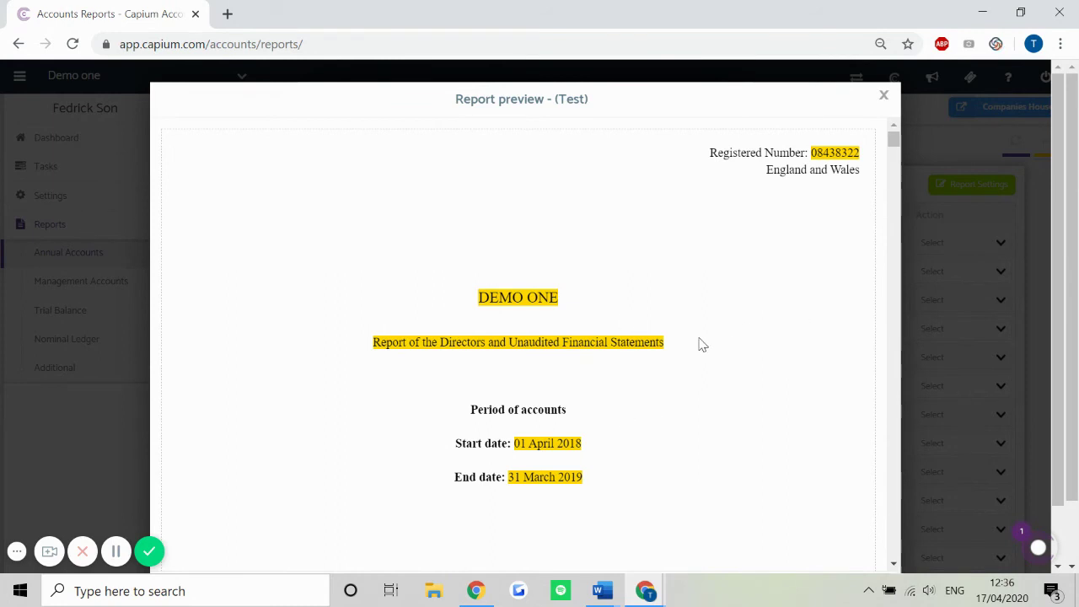
{"action": "scroll", "coordinate": [701, 345], "scroll_direction": "down", "scroll_amount": 3}
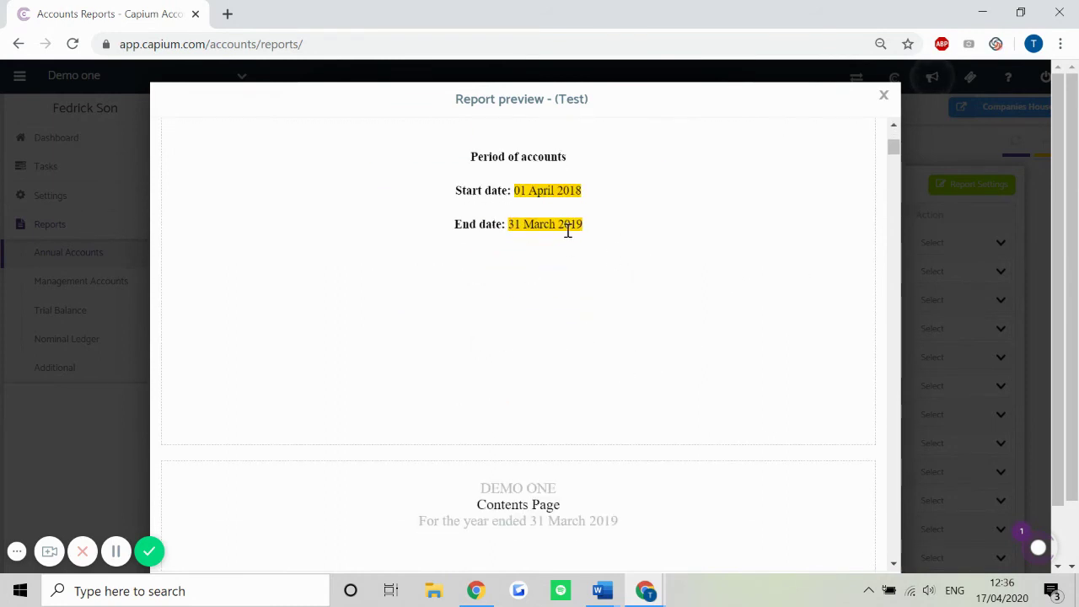
{"action": "scroll", "coordinate": [699, 330], "scroll_direction": "down", "scroll_amount": 1}
{"action": "scroll", "coordinate": [699, 330], "scroll_direction": "down", "scroll_amount": 2}
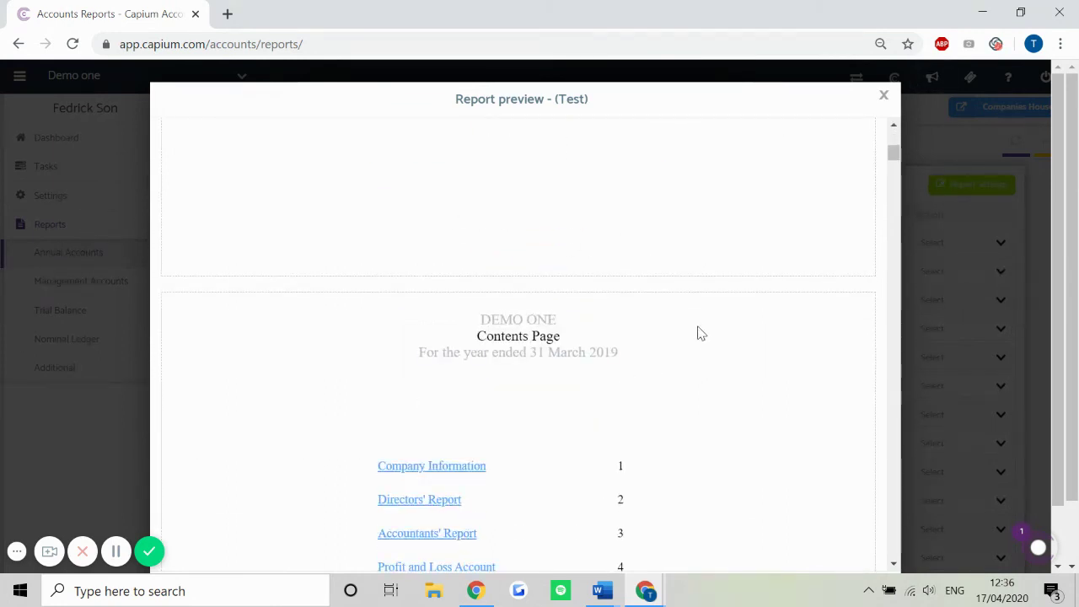
{"action": "scroll", "coordinate": [698, 332], "scroll_direction": "down", "scroll_amount": 2}
{"action": "scroll", "coordinate": [698, 333], "scroll_direction": "down", "scroll_amount": 3}
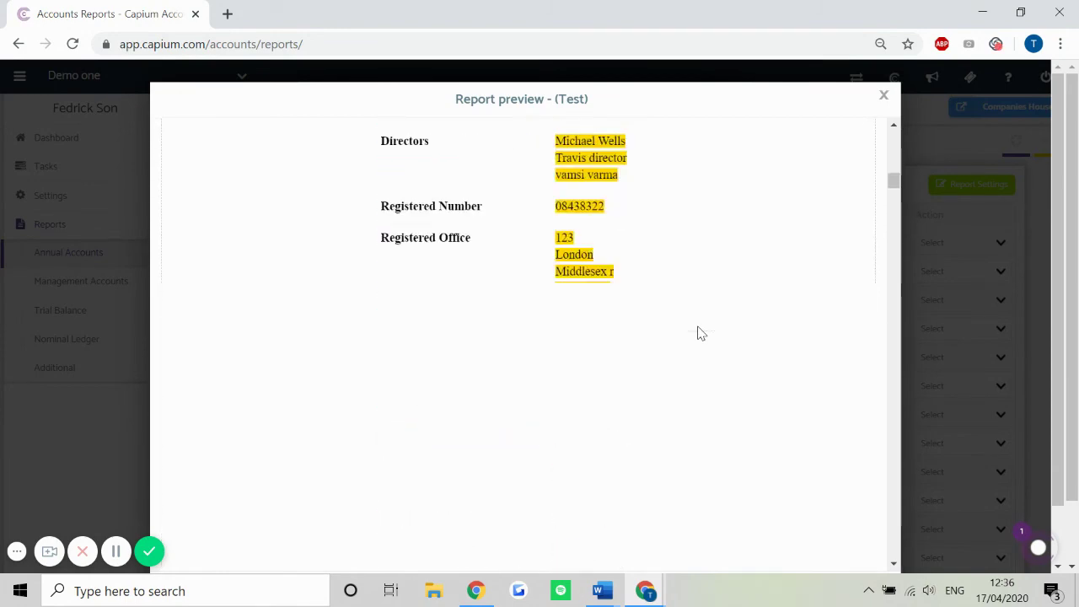
{"action": "scroll", "coordinate": [699, 332], "scroll_direction": "down", "scroll_amount": 2}
{"action": "scroll", "coordinate": [699, 332], "scroll_direction": "down", "scroll_amount": 3}
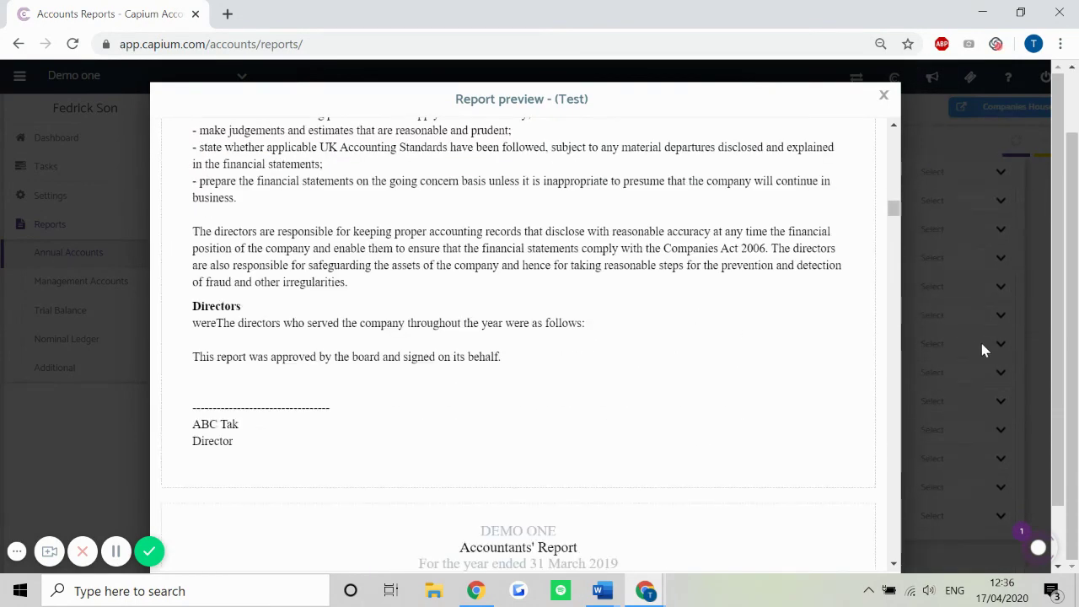
{"action": "left_click", "coordinate": [892, 270]}
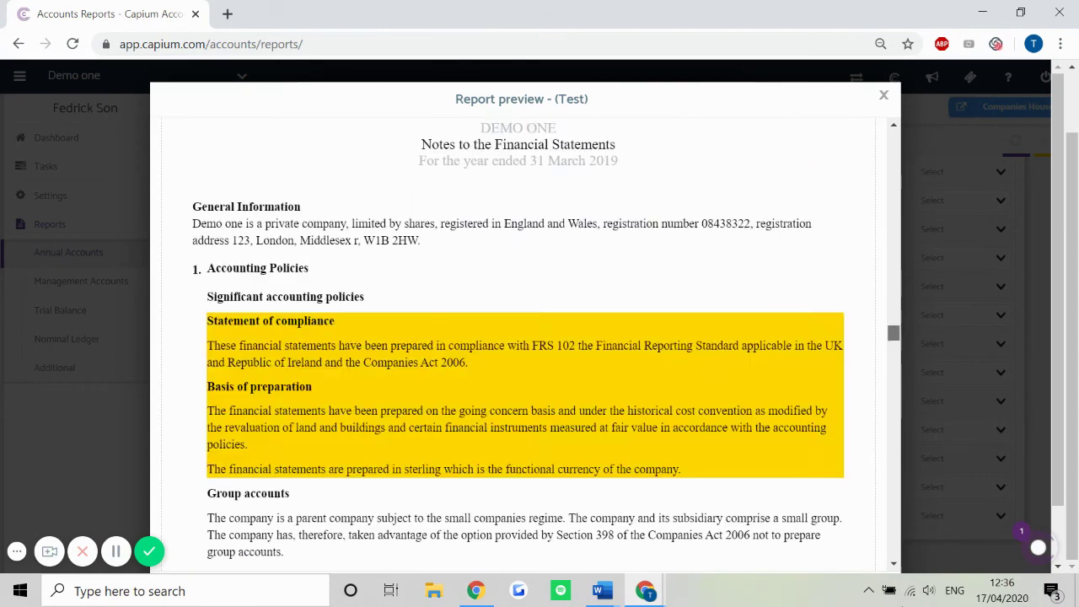
{"action": "left_click_drag", "start_coordinate": [894, 241], "coordinate": [921, 497]}
{"action": "scroll", "coordinate": [927, 476], "scroll_direction": "down", "scroll_amount": 2}
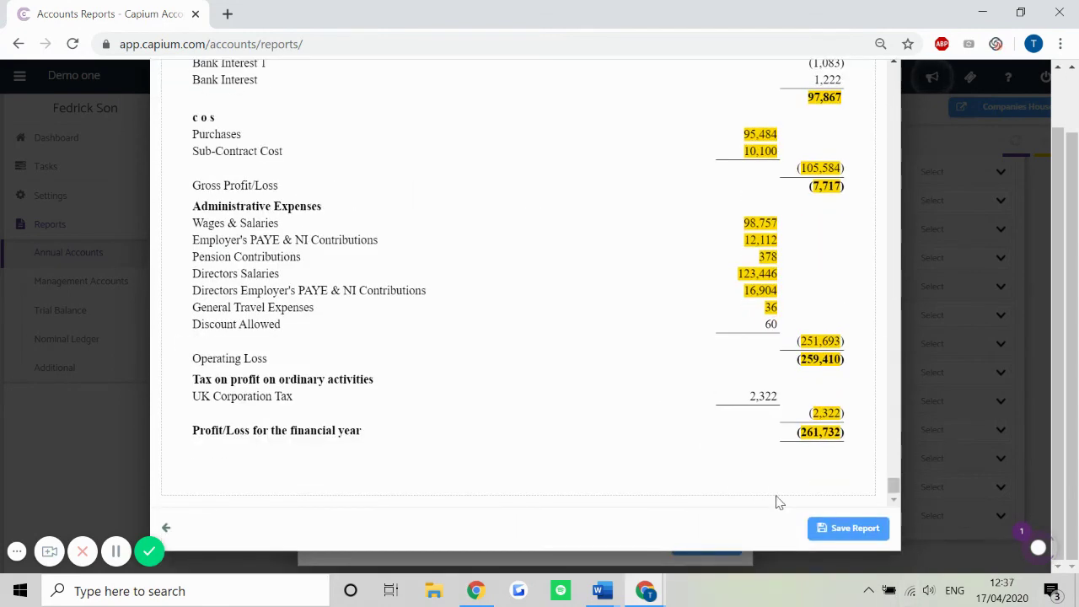
- Save the report and locate the new AA-14 'Test' row in the Annual Accounts list
{"action": "left_click", "coordinate": [833, 533]}
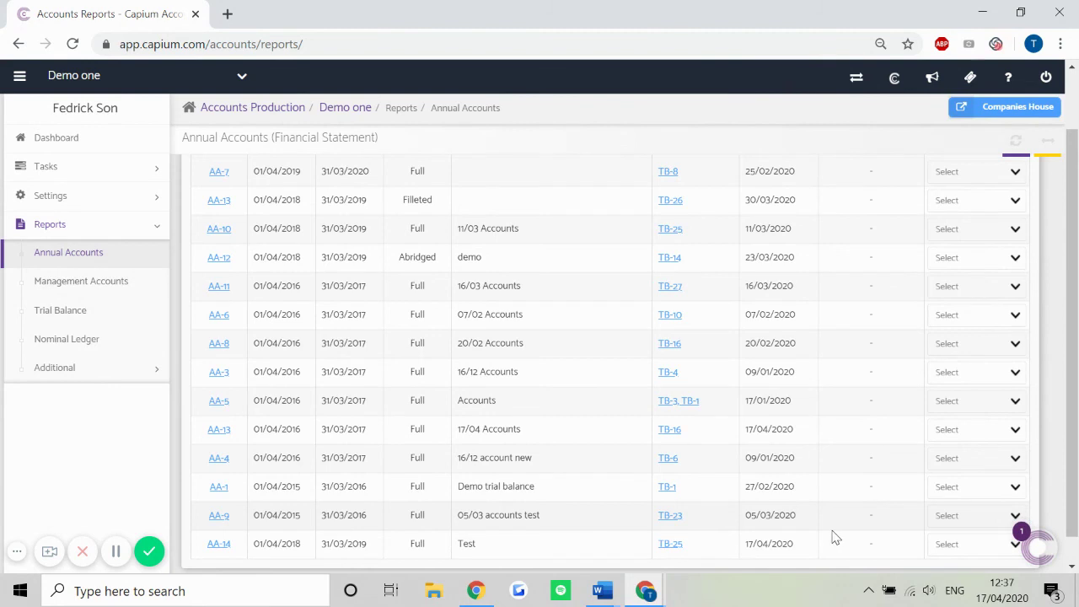
{"action": "scroll", "coordinate": [762, 464], "scroll_direction": "up", "scroll_amount": 3}
{"action": "scroll", "coordinate": [762, 464], "scroll_direction": "down", "scroll_amount": 3}
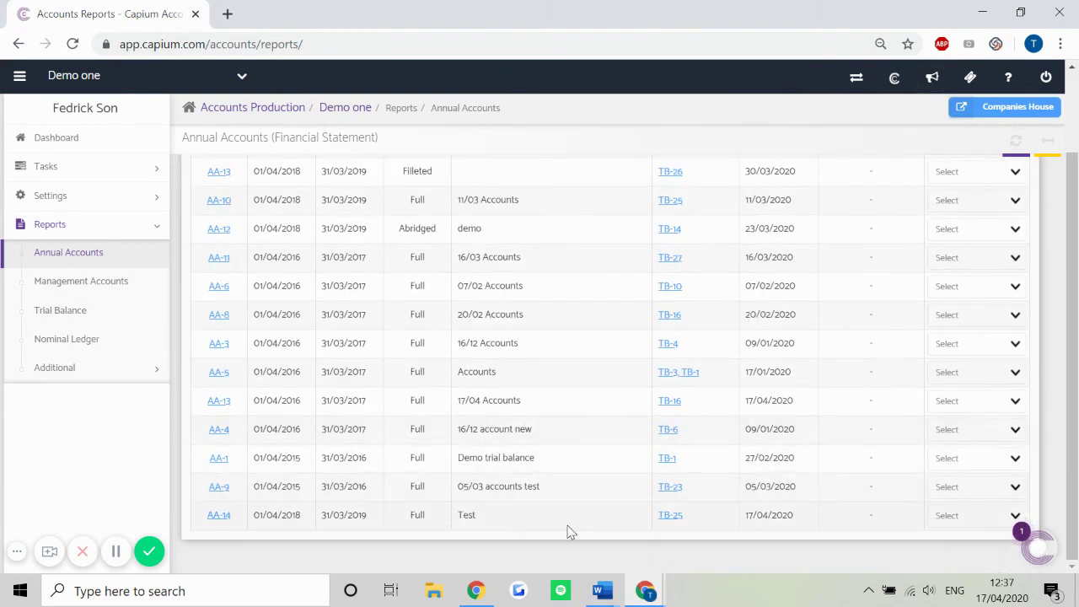
{"action": "double_click", "coordinate": [466, 515]}
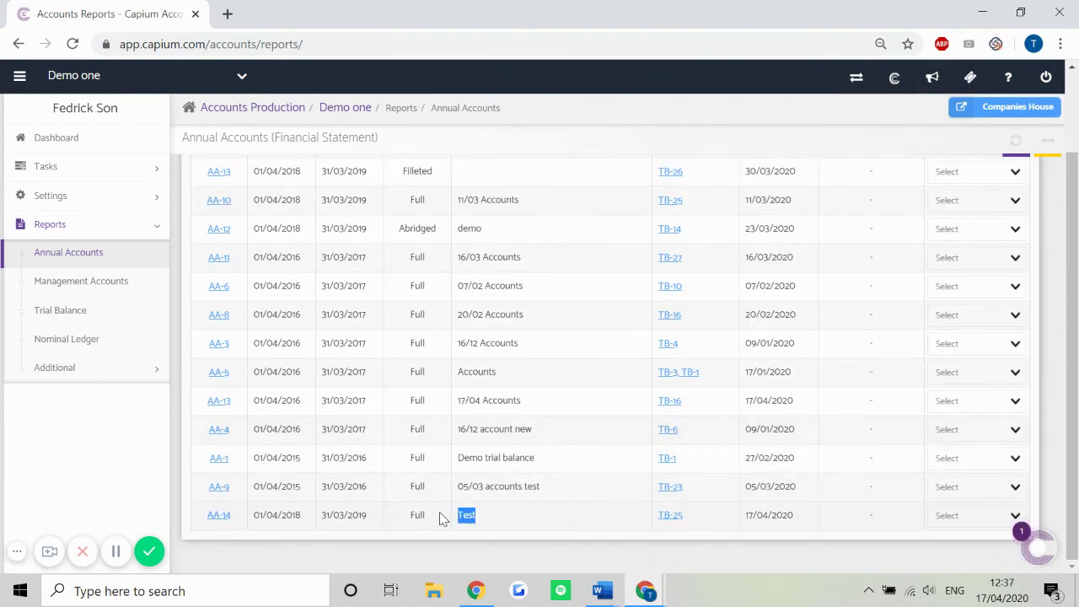